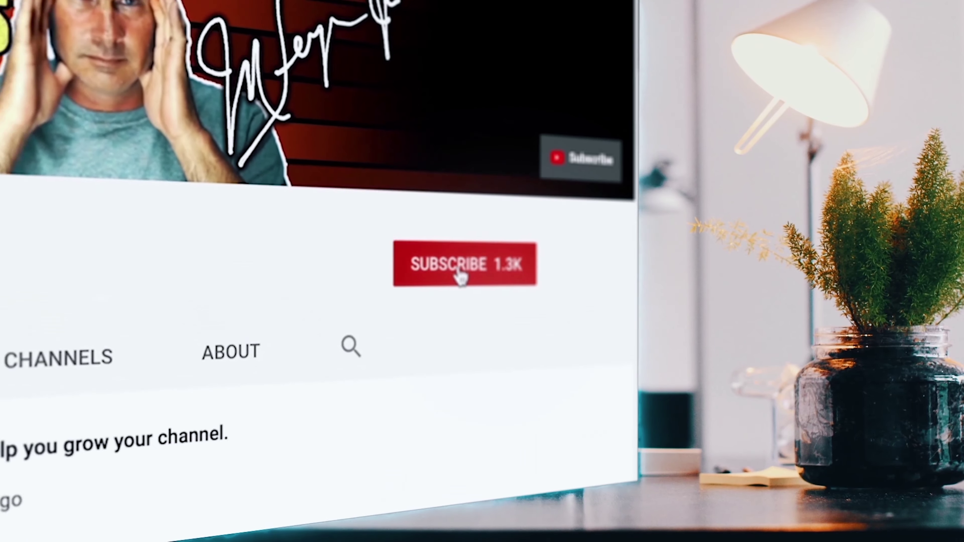
- Subscribe to the YouTube channel and turn on notifications for every new video
click(459, 270)
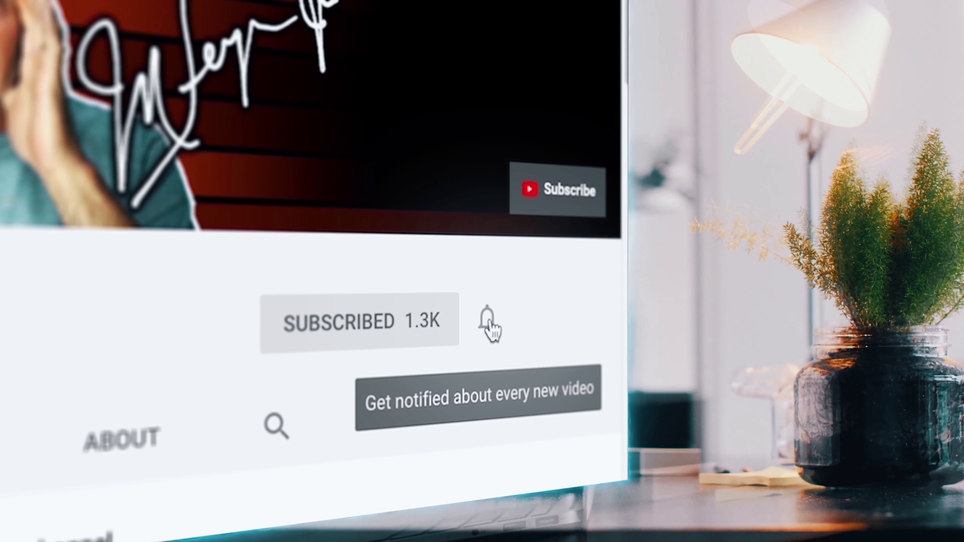
click(489, 322)
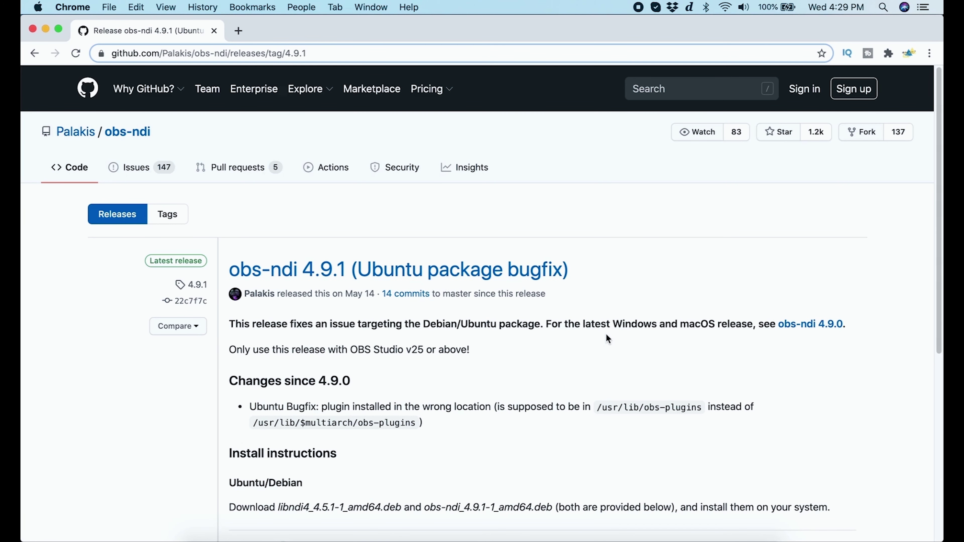
- Download obs-ndi-4.9.0-macOS.pkg from the release's Assets list and open it
scroll(644, 362, down, 5)
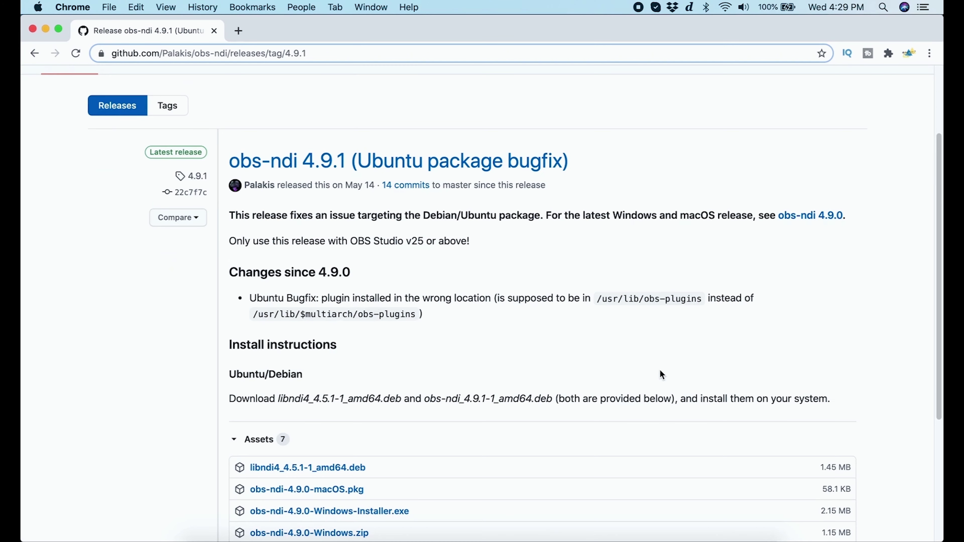
scroll(651, 355, down, 2)
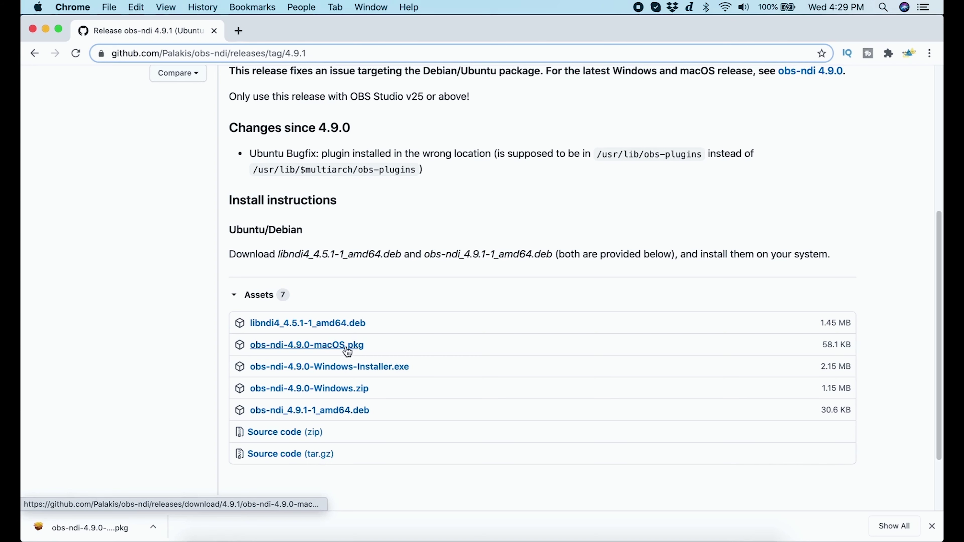
click(114, 525)
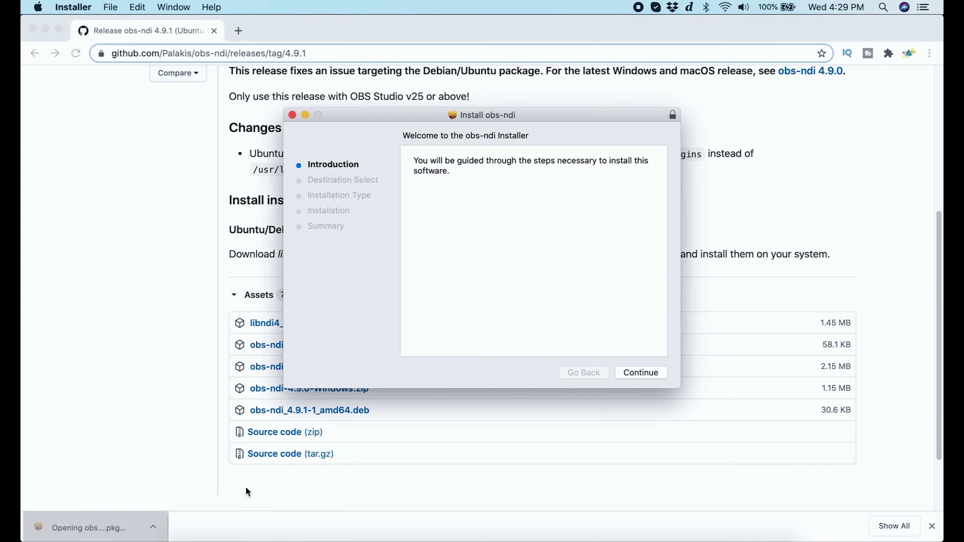
- Complete the obs-ndi installation, close the installer and confirm the leftover-file prompt
click(652, 373)
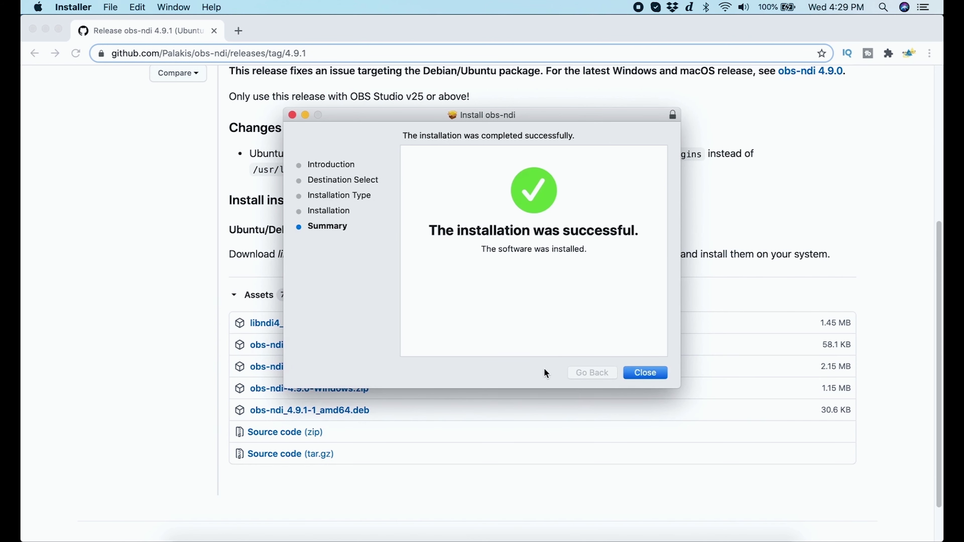
click(651, 373)
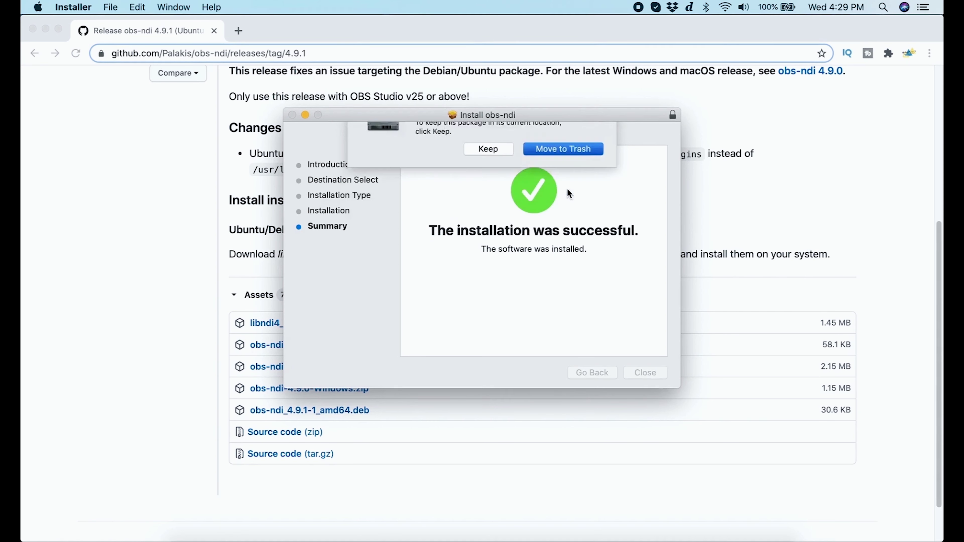
key(Return)
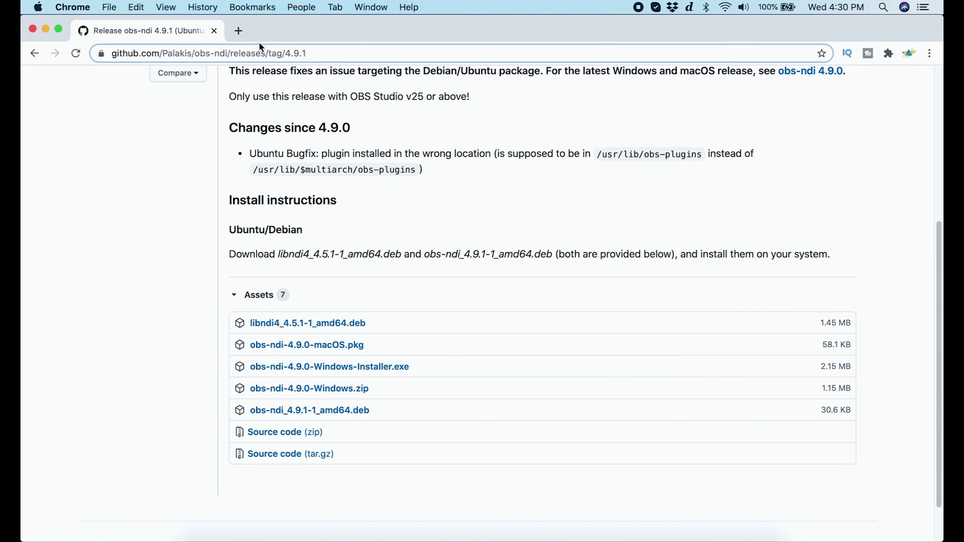
- In a new tab, search Google for ndihx and open NewTek's NDI|HX Driver page
click(239, 31)
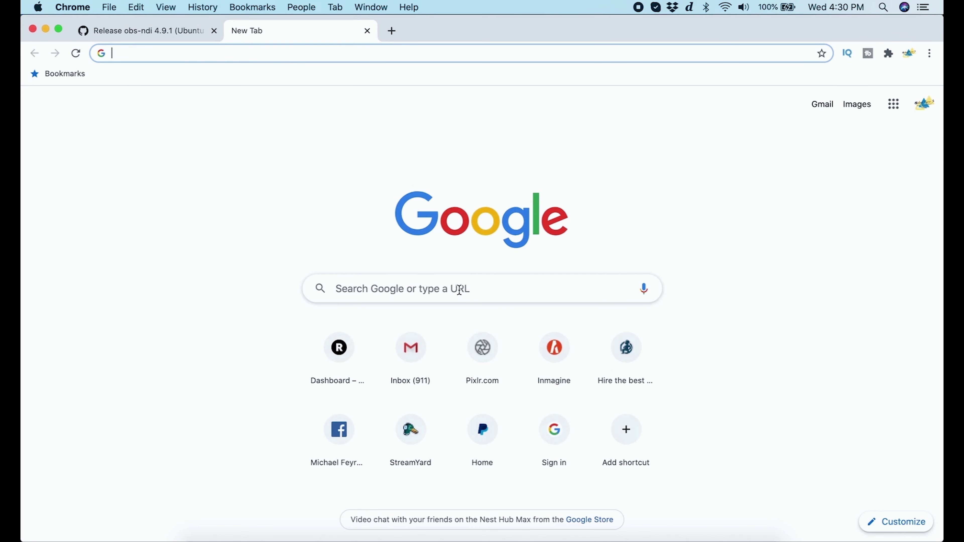
click(459, 290)
text(NDI)
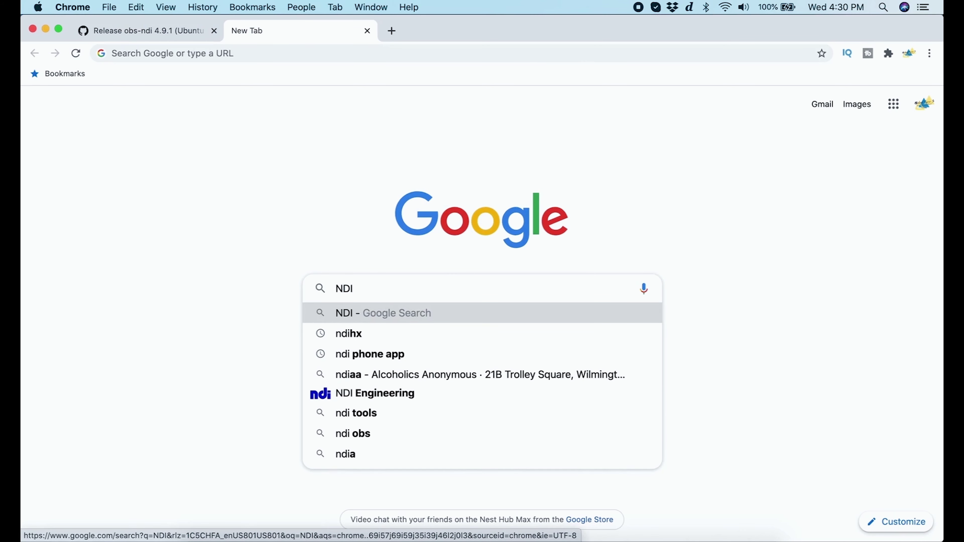
key(Down)
key(Down)
key(Up)
key(Return)
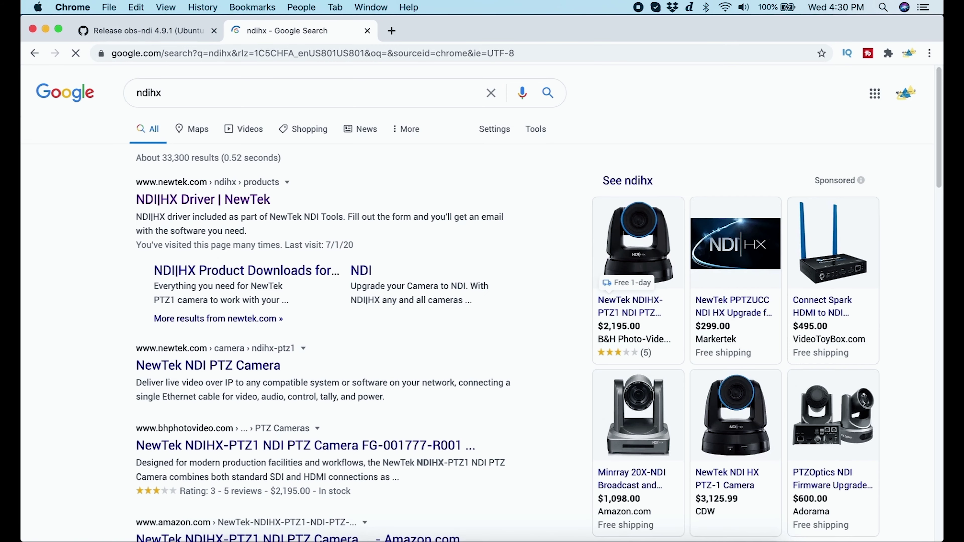
click(178, 206)
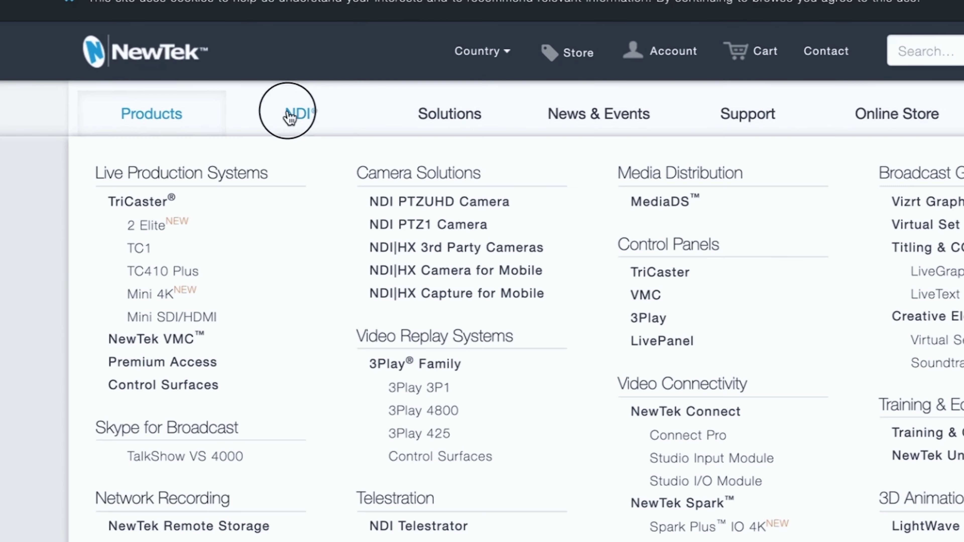
mouse_move(290, 115)
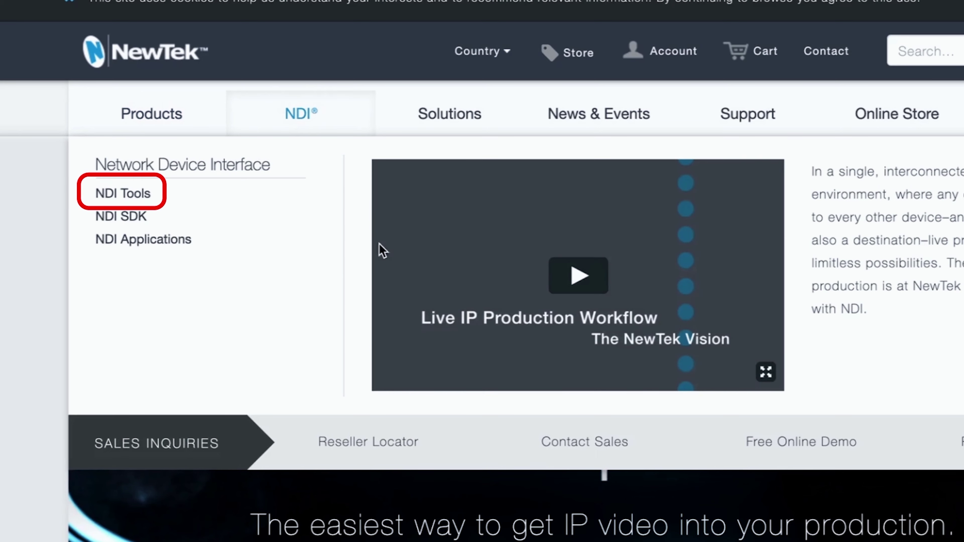
- Go to NDI Tools, dismiss the cookie notice and start the NDI Tools for Mac download
click(135, 196)
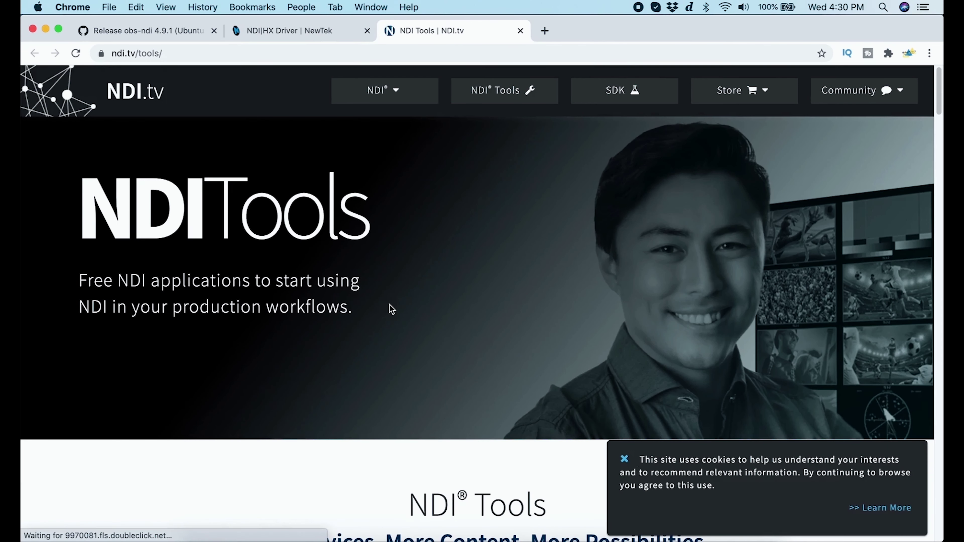
click(625, 459)
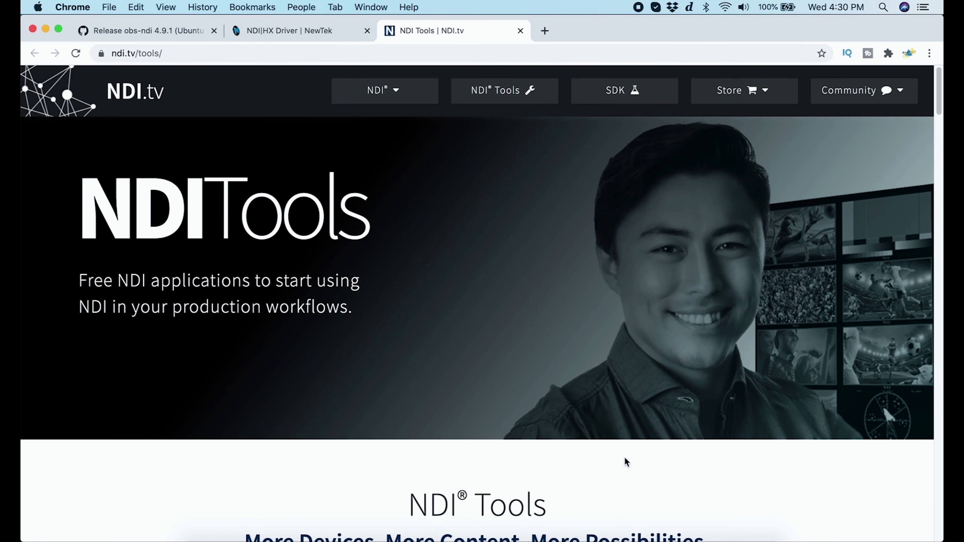
scroll(559, 417, down, 20)
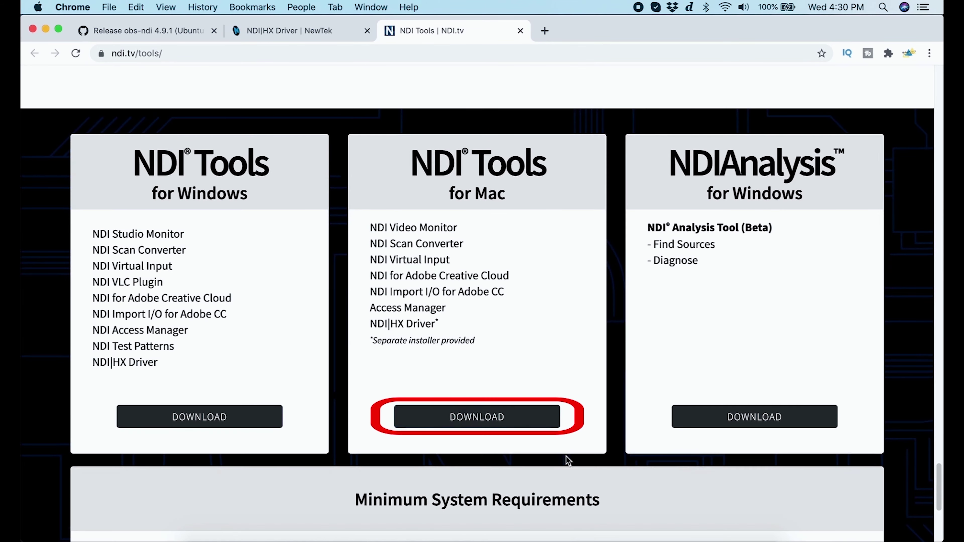
click(481, 419)
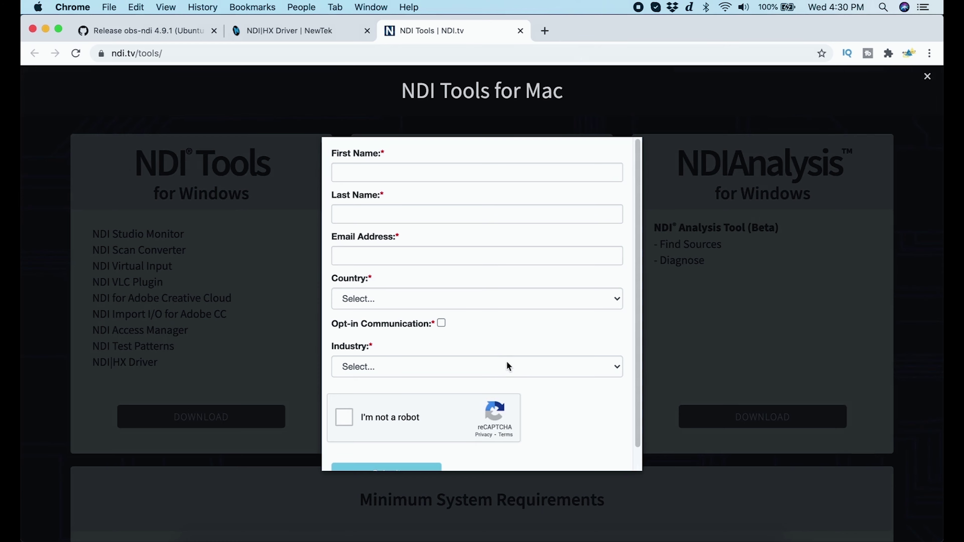
drag(639, 430, 644, 490)
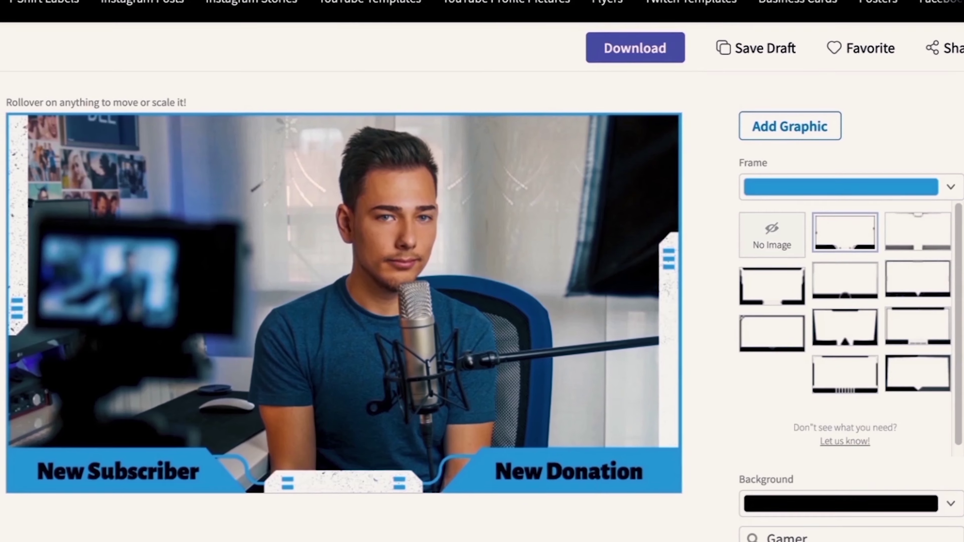
- Change the webcam overlay's frame colour to orange and browse the overlay templates
click(840, 185)
click(768, 306)
click(956, 197)
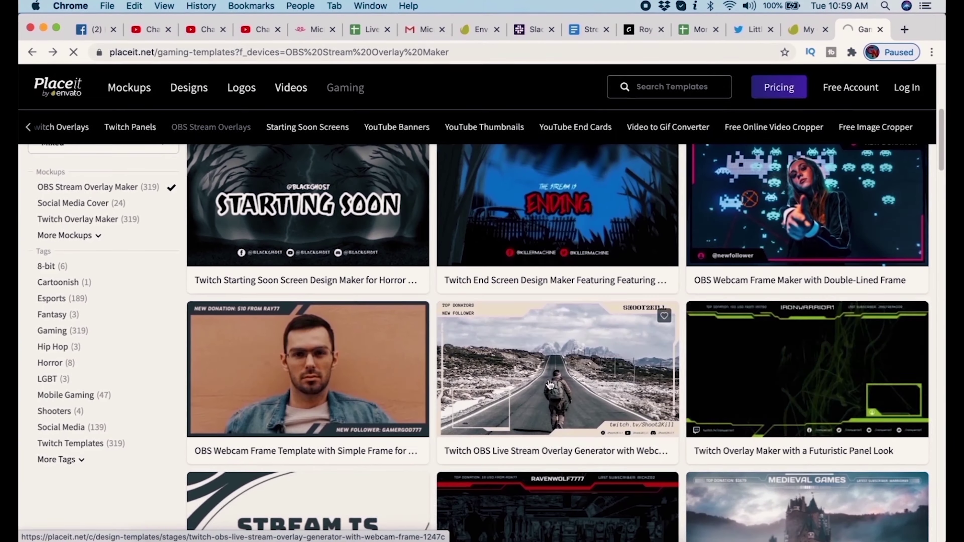
scroll(823, 316, down, 5)
scroll(823, 317, up, 5)
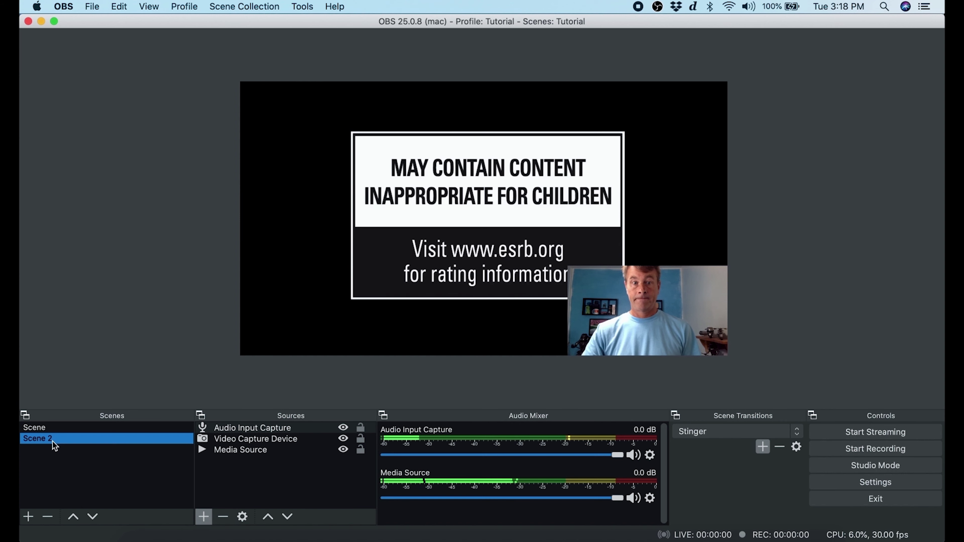
- Make the webcam Scene active and enable NDI Main Output named OBS
click(52, 428)
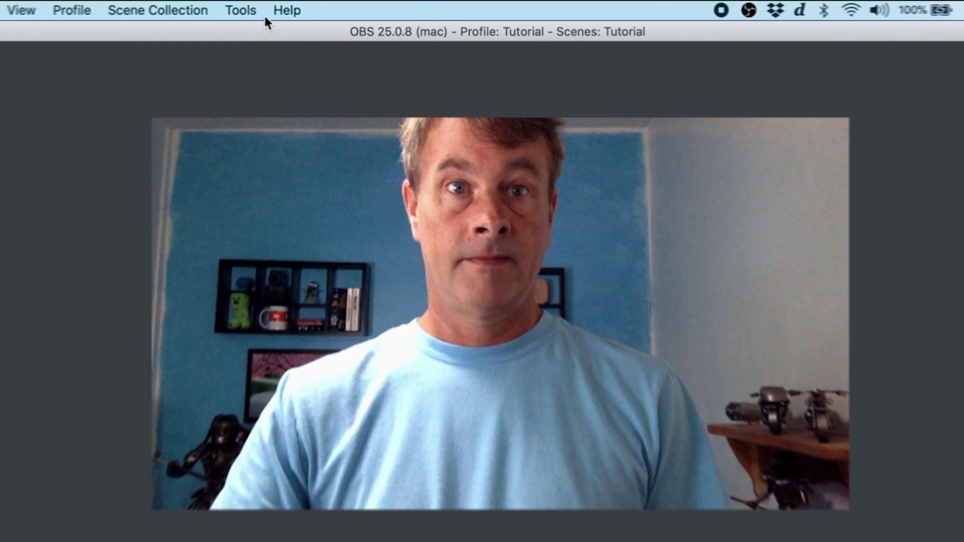
click(241, 12)
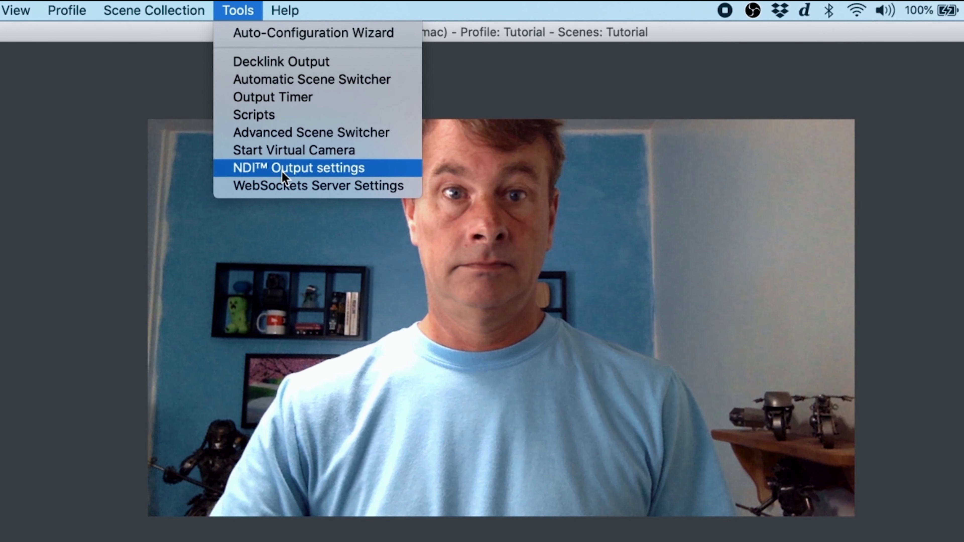
click(283, 174)
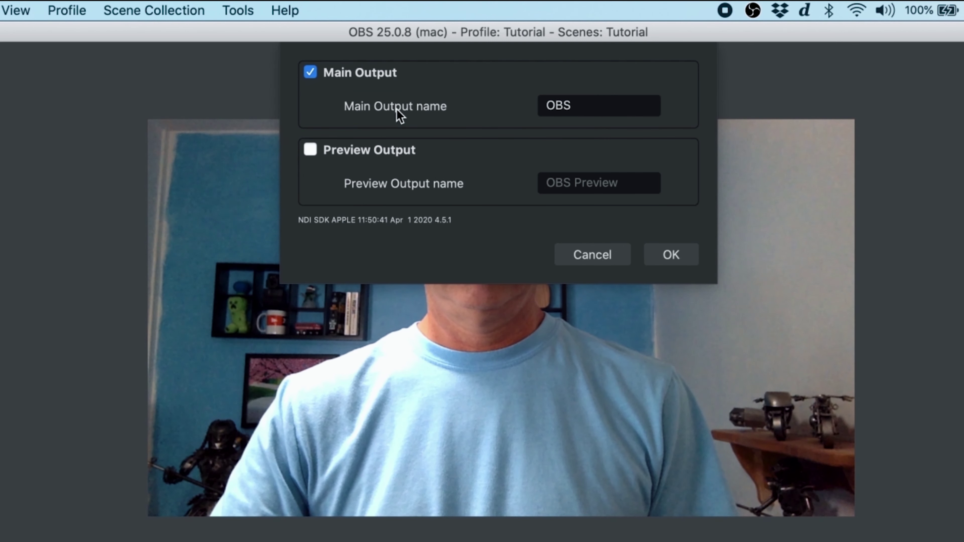
click(673, 254)
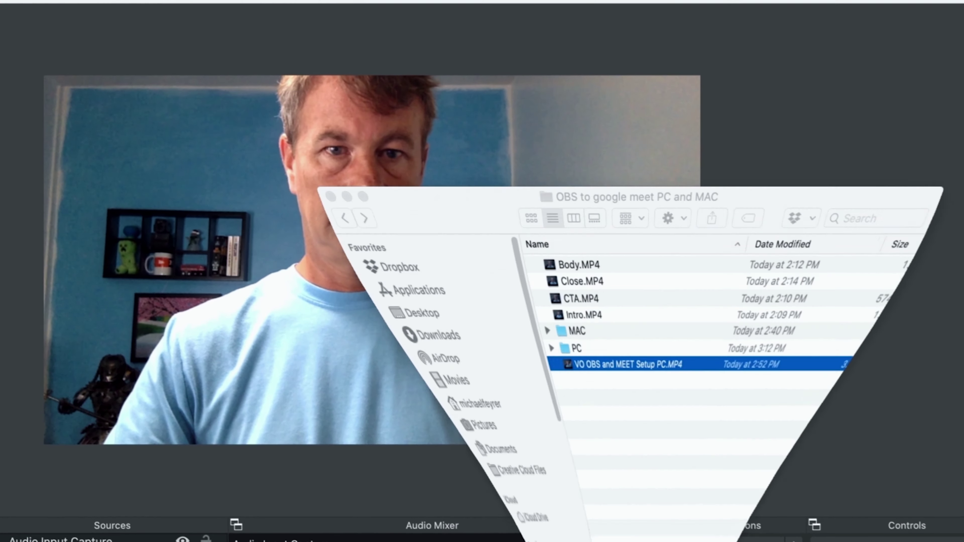
- Launch NDI Virtual Input and set its source to MACBOOK-PRO.CABLE.RCN.COM (OBS)
click(351, 173)
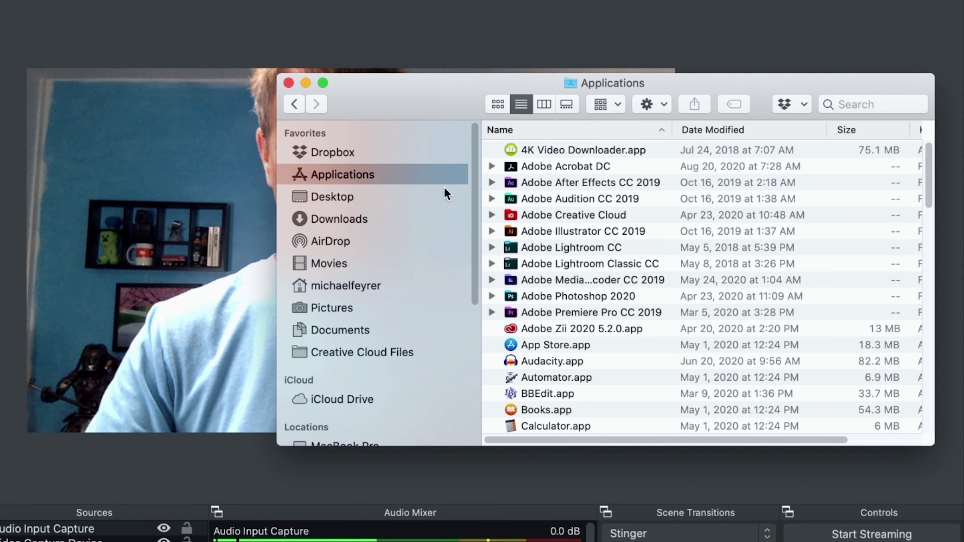
scroll(561, 281, down, 10)
click(565, 298)
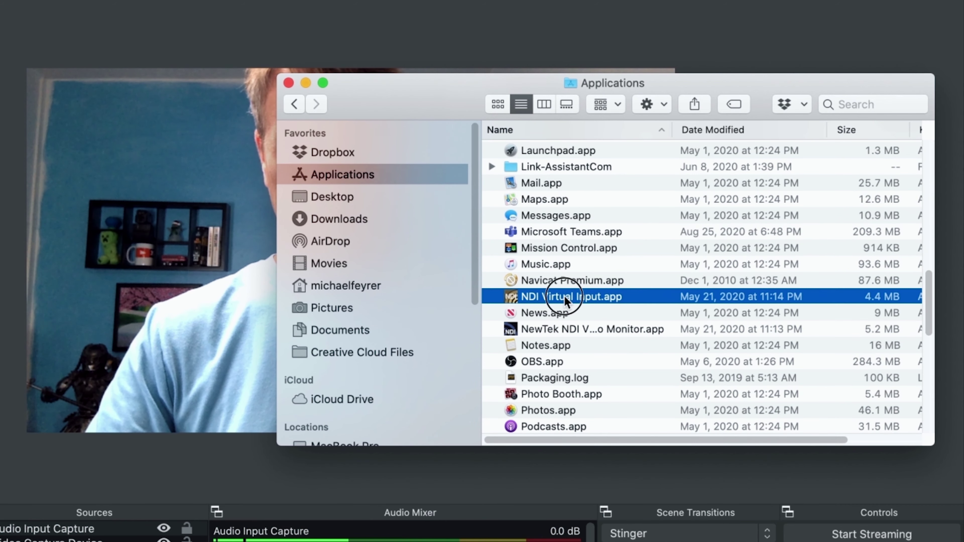
double_click(566, 298)
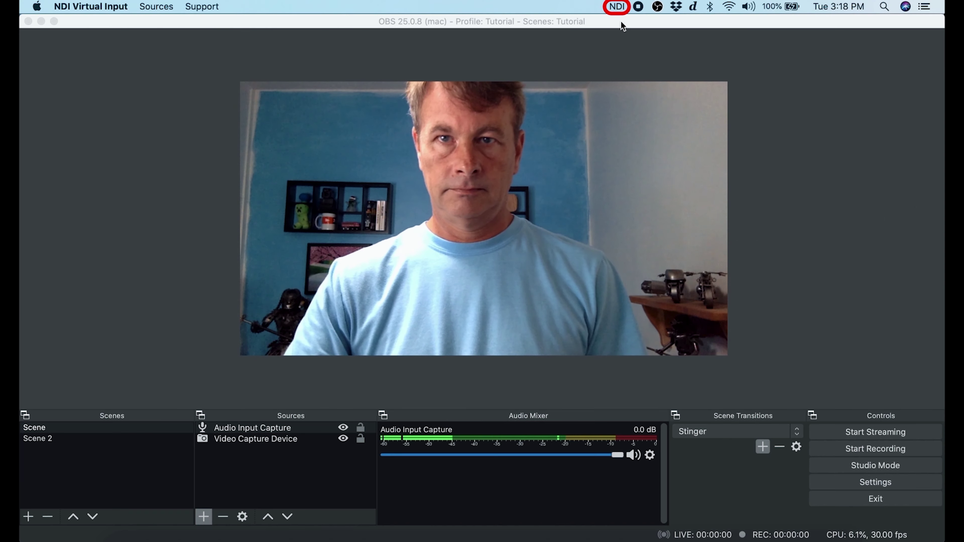
click(617, 7)
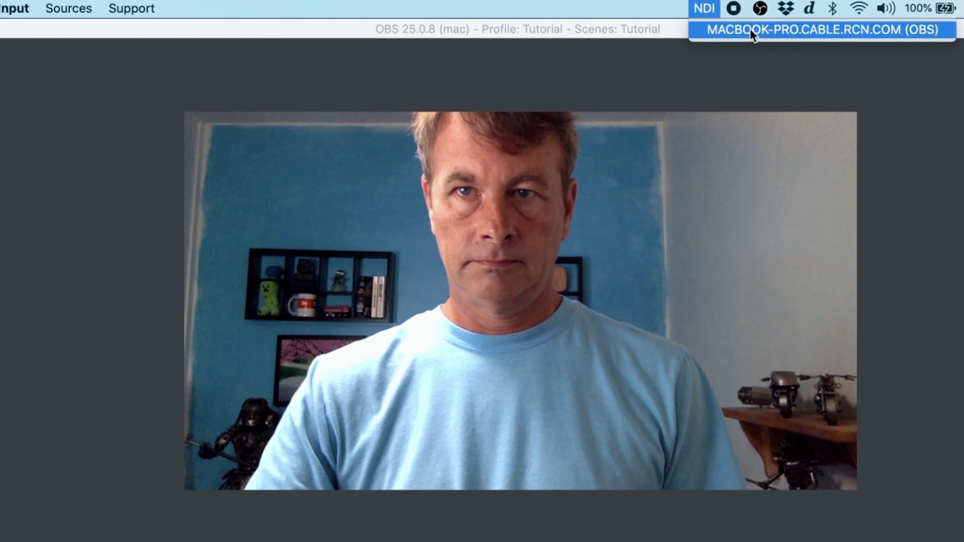
click(752, 30)
click(79, 10)
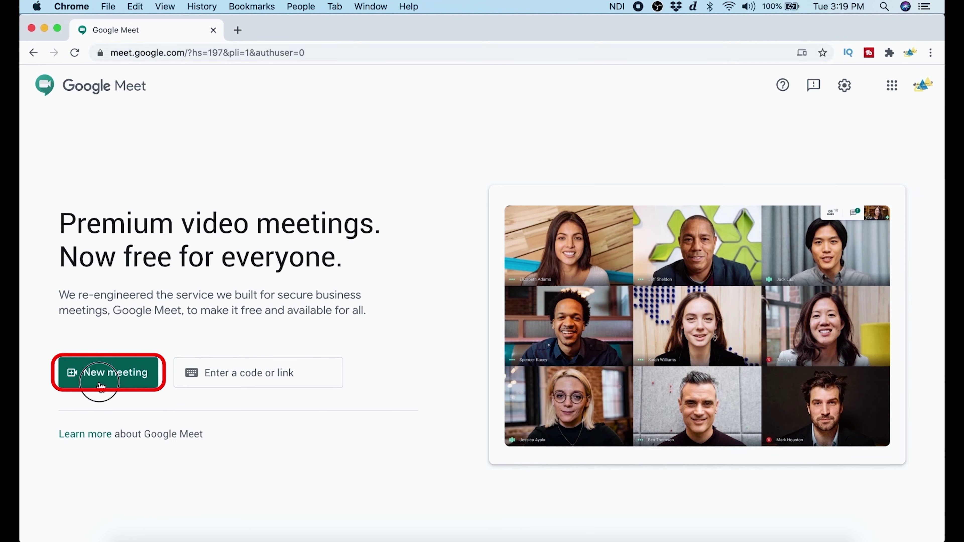
- Start an instant Meet meeting, dismiss the camera notice and allow camera and microphone access
click(101, 386)
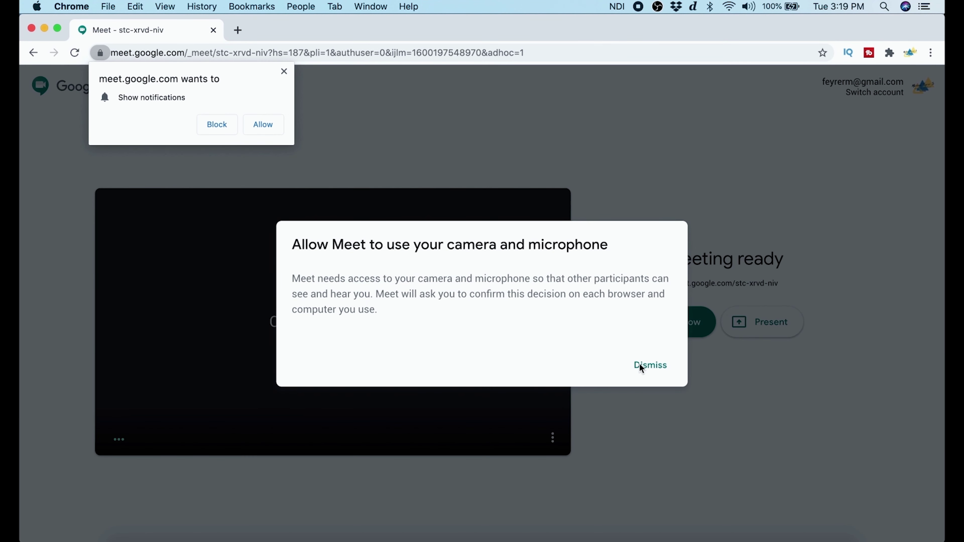
click(642, 365)
click(263, 143)
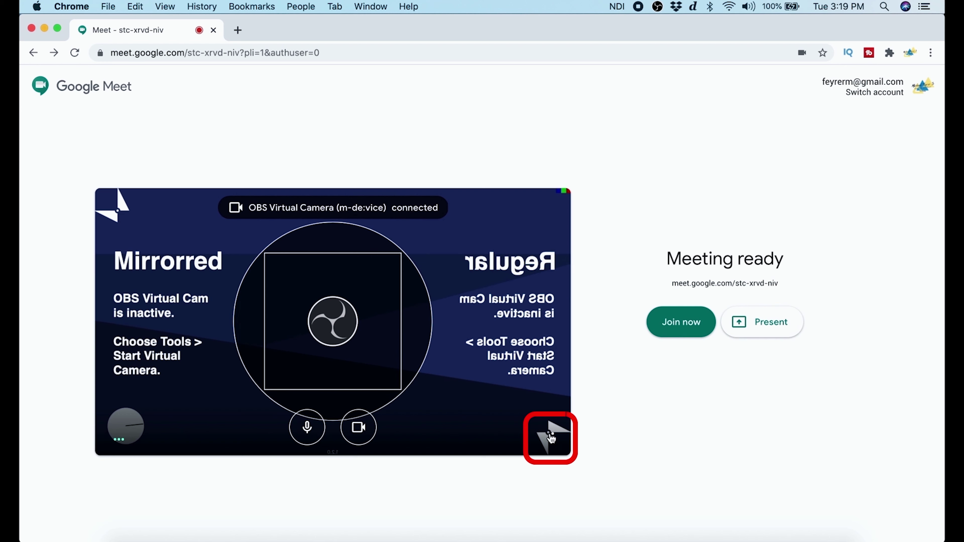
click(554, 443)
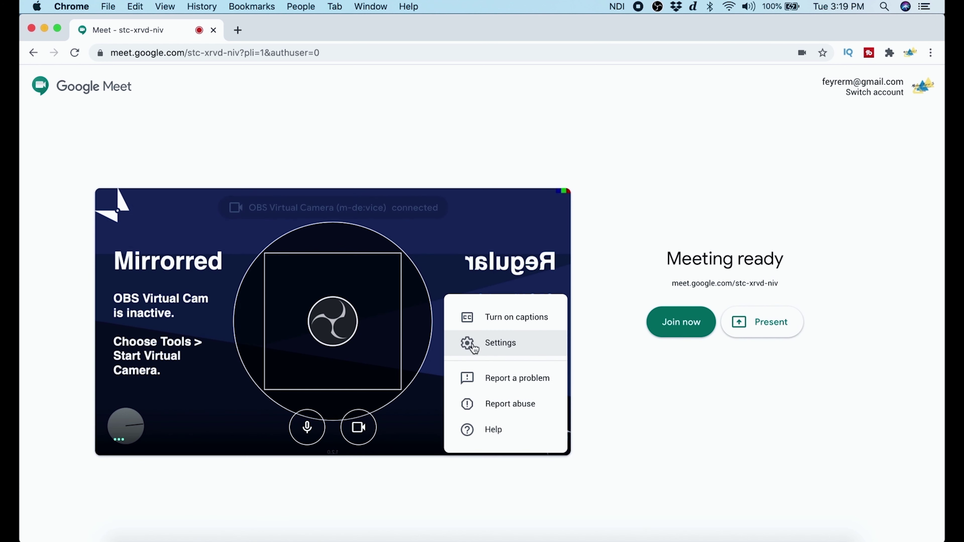
- Set Meet's microphone to NDI Audio (Virtual) and speakers to Internal Speakers (Built-in), then review cameras
click(500, 349)
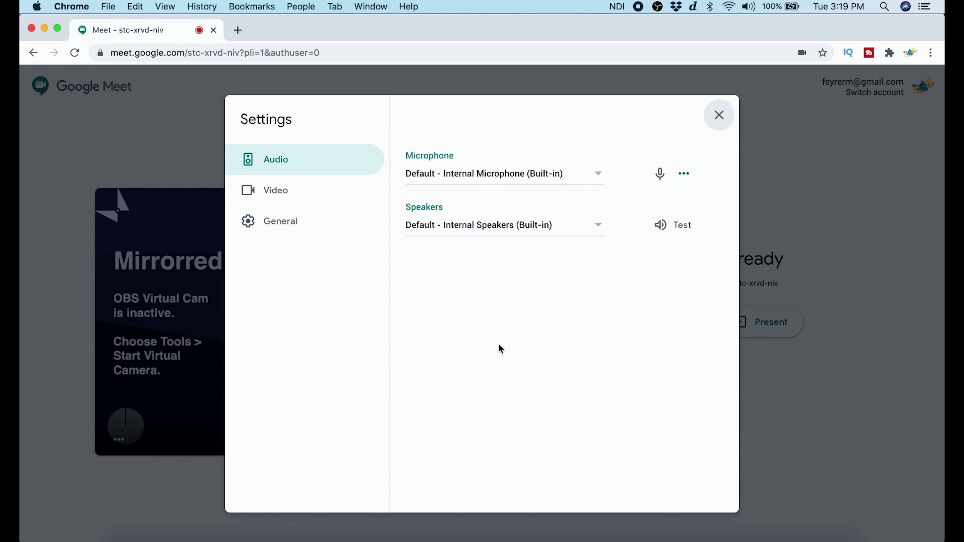
click(599, 178)
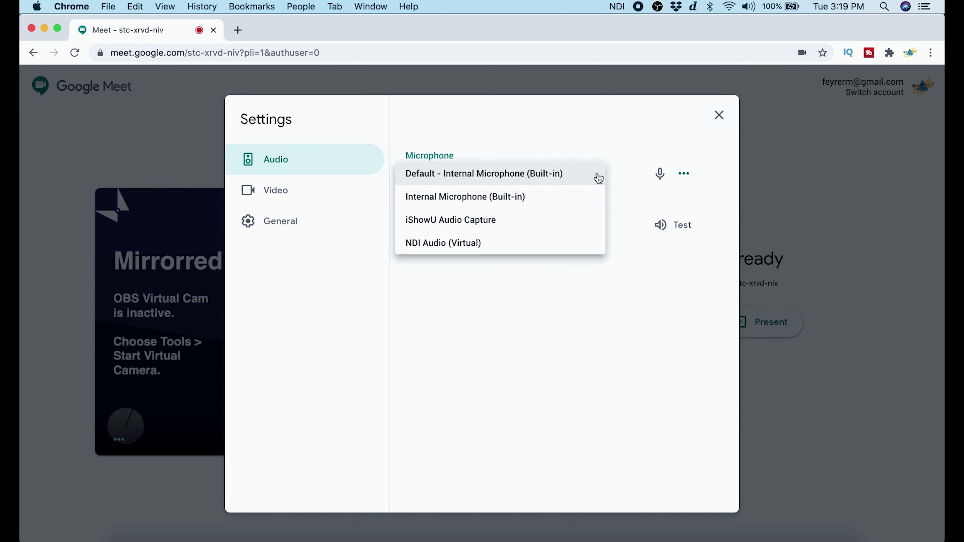
click(433, 248)
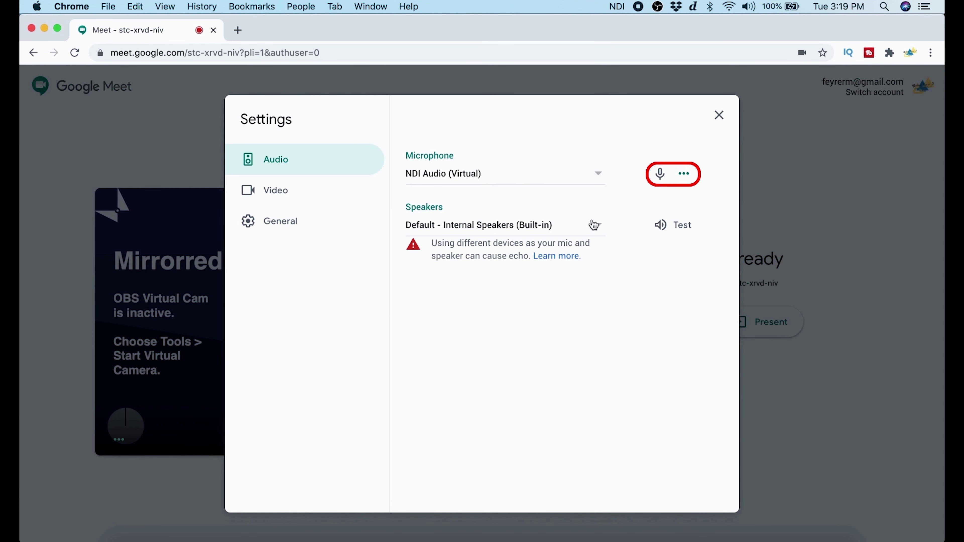
click(598, 227)
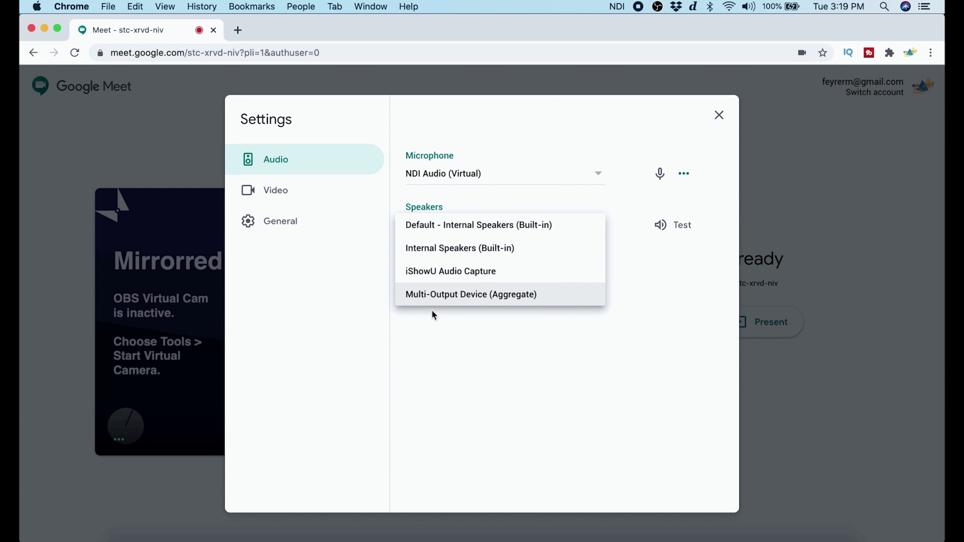
click(433, 250)
click(297, 193)
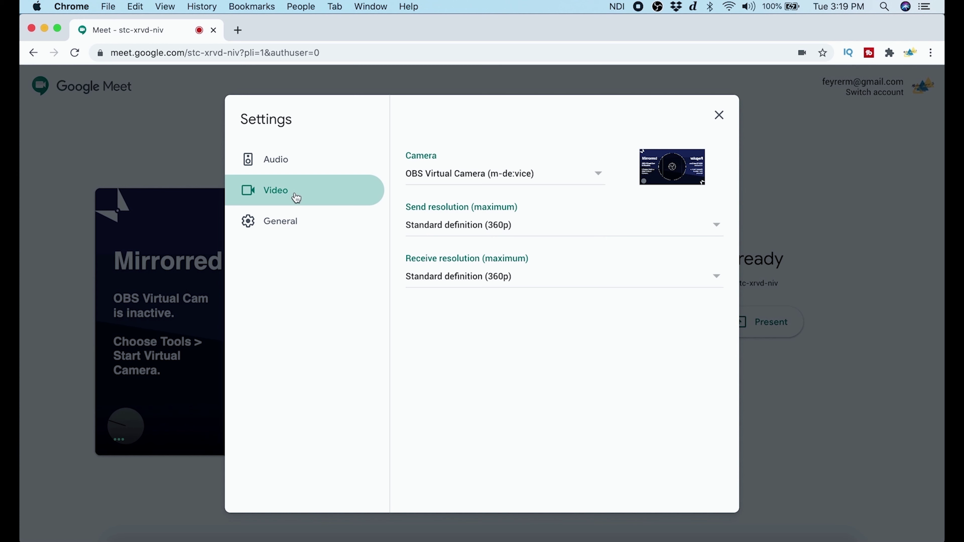
click(601, 177)
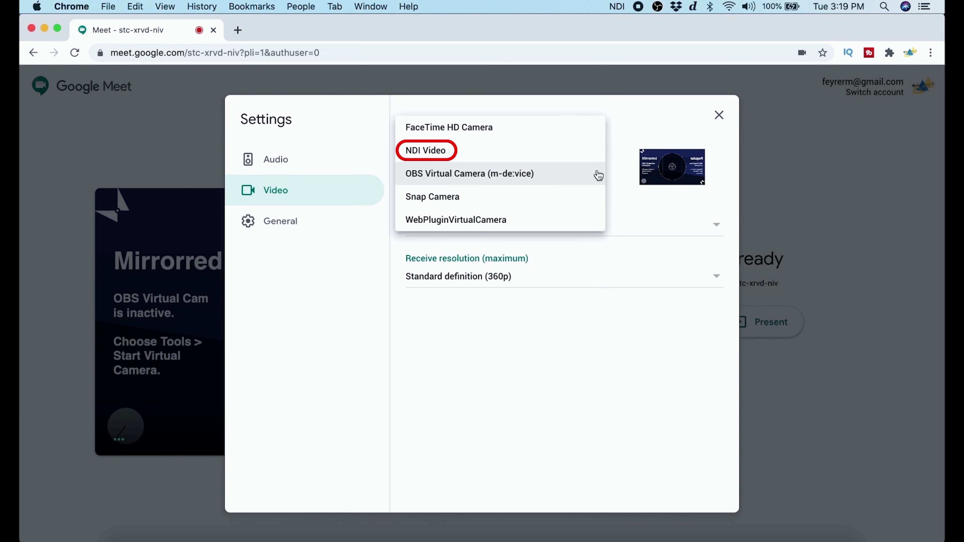
- Use NDI Video as the Meet camera with 720p send and receive resolution, then close Settings
click(419, 151)
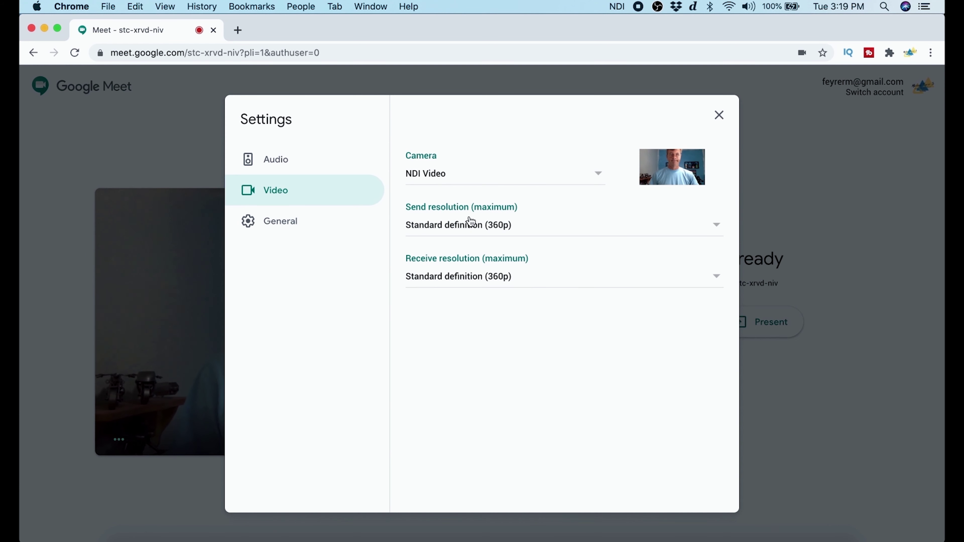
click(719, 227)
click(547, 202)
click(719, 276)
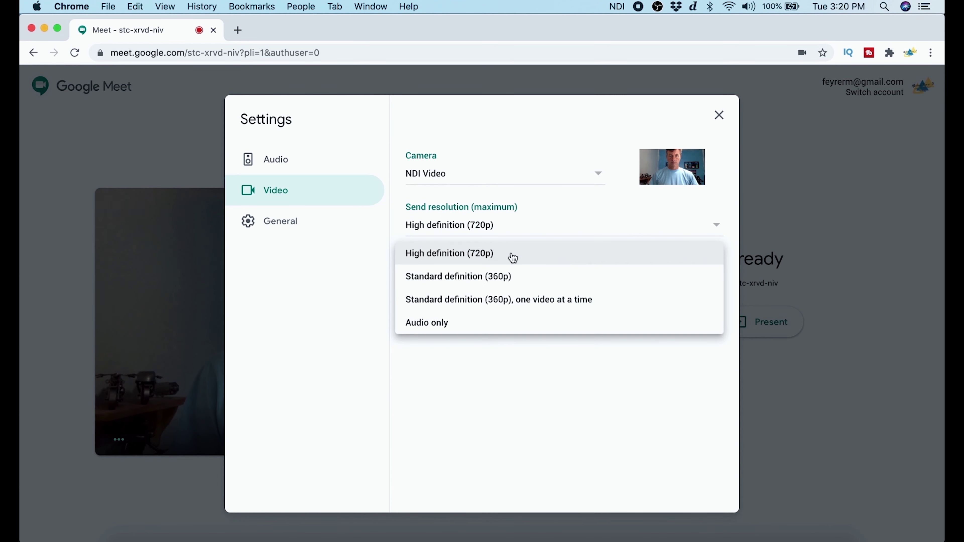
click(512, 255)
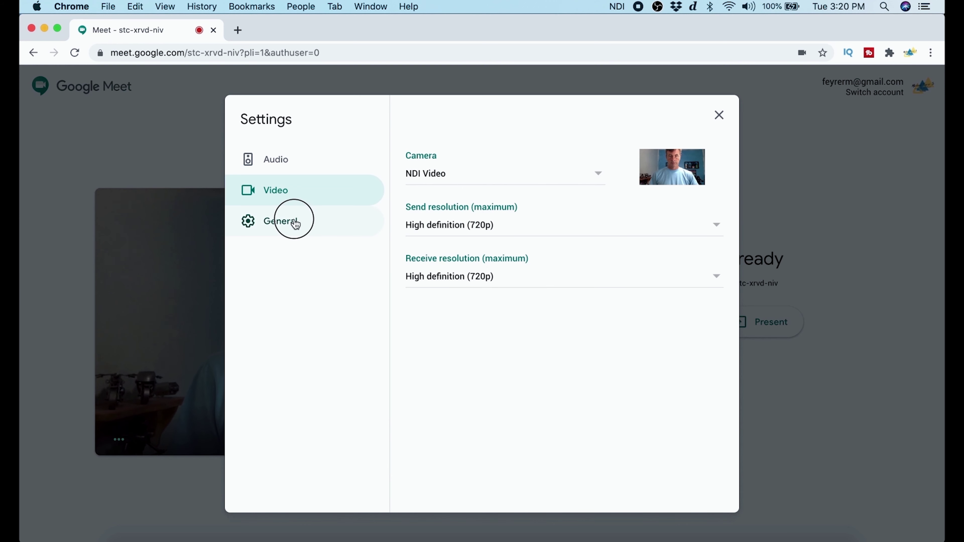
click(296, 224)
click(720, 116)
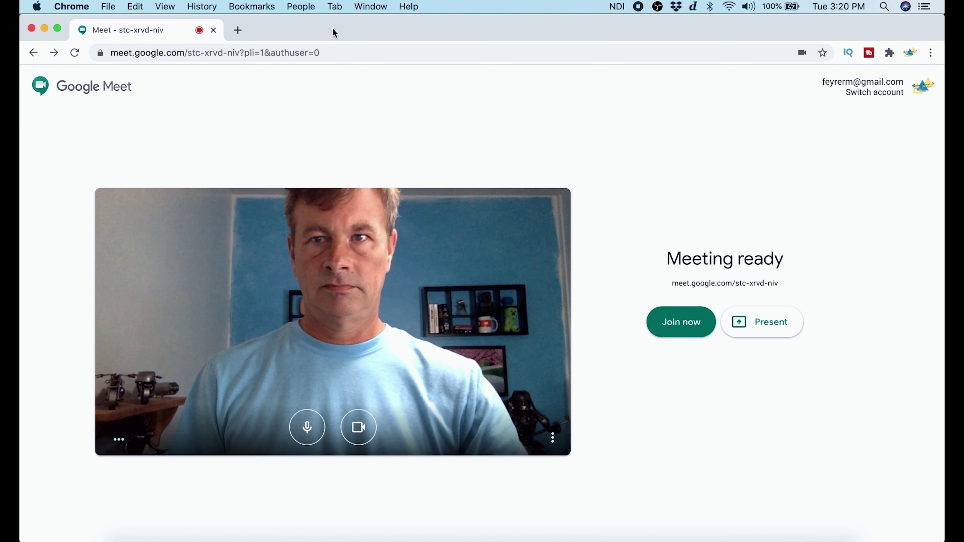
- Place OBS beside the Meet window, join the call, and dismiss the invite-others prompt
drag(333, 30, 942, 79)
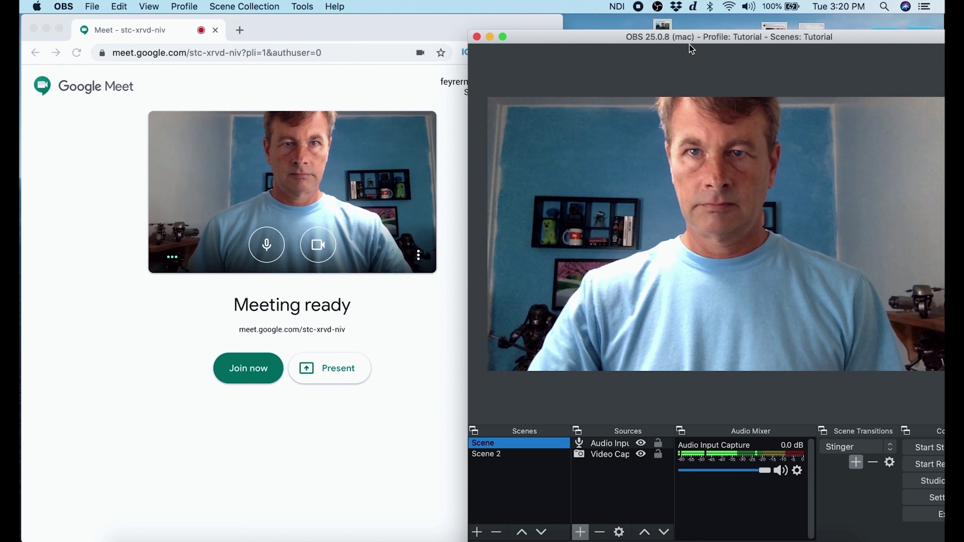
drag(716, 45, 670, 16)
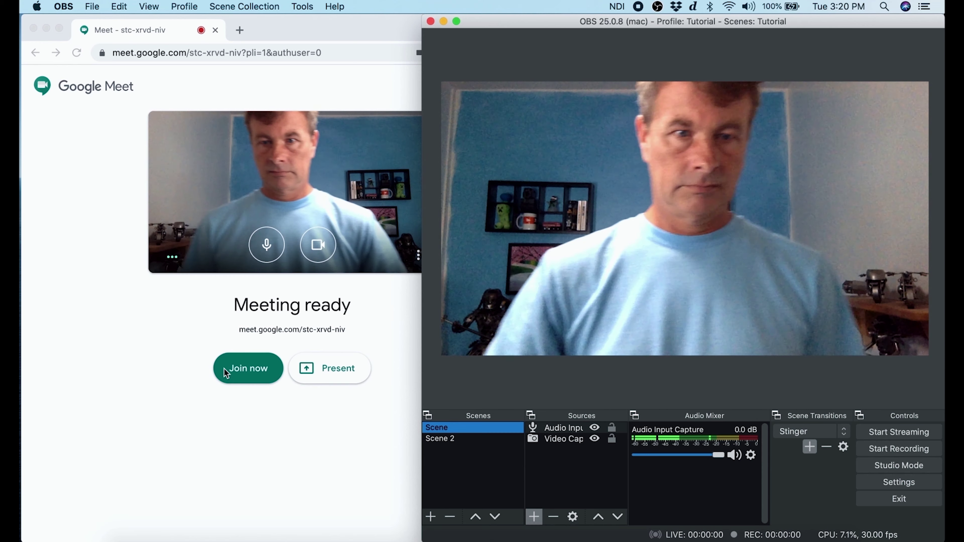
click(225, 367)
click(233, 370)
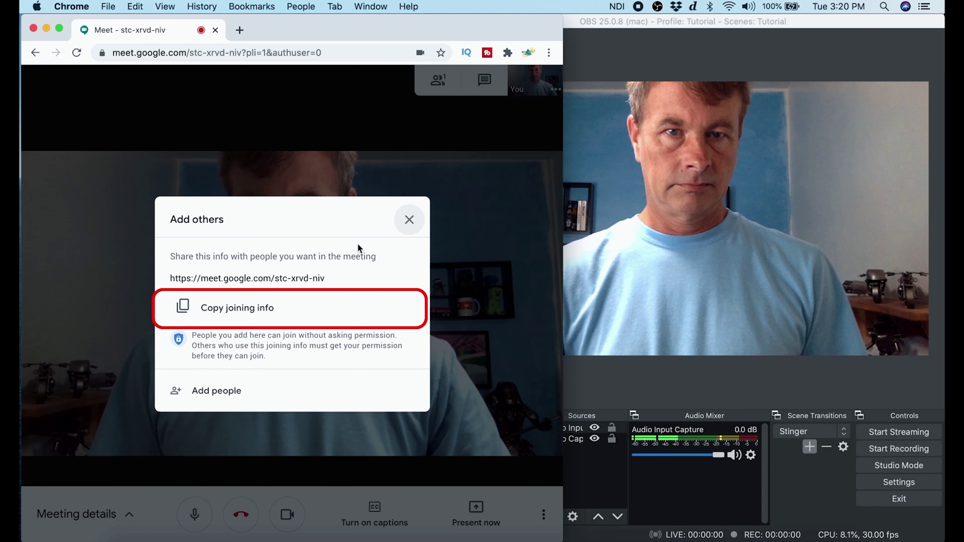
click(410, 219)
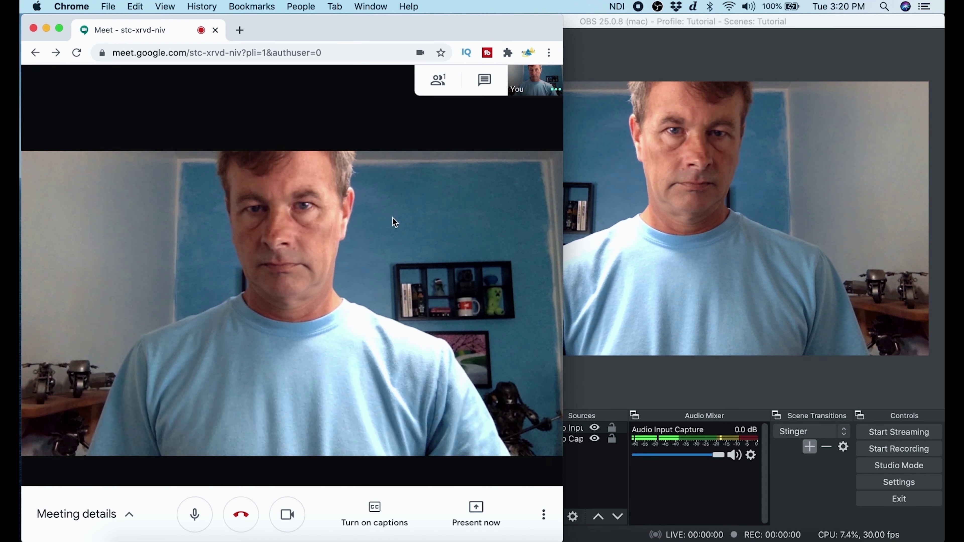
click(656, 374)
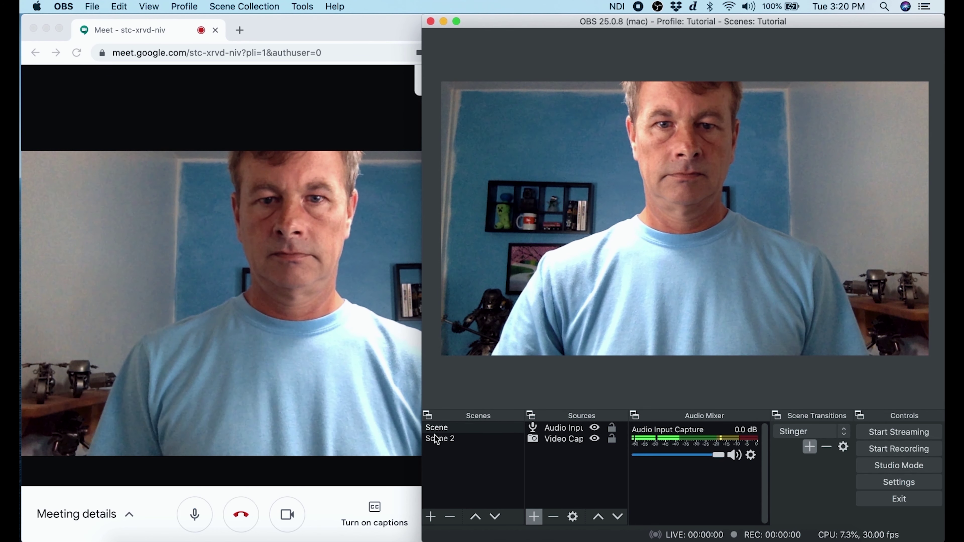
- Switch OBS between Scene and Scene 2 a few times, ending live on the webcam-only Scene
click(437, 438)
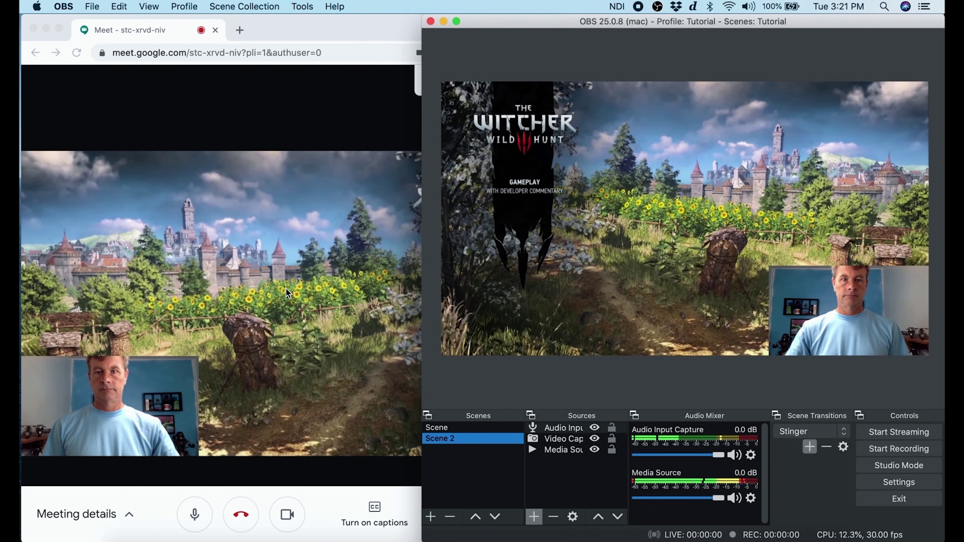
drag(558, 23, 572, 5)
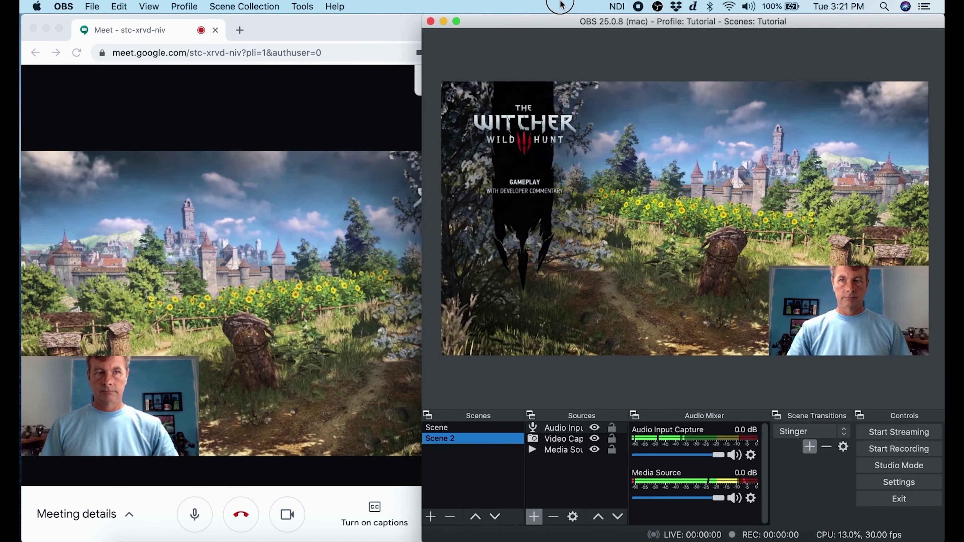
click(445, 428)
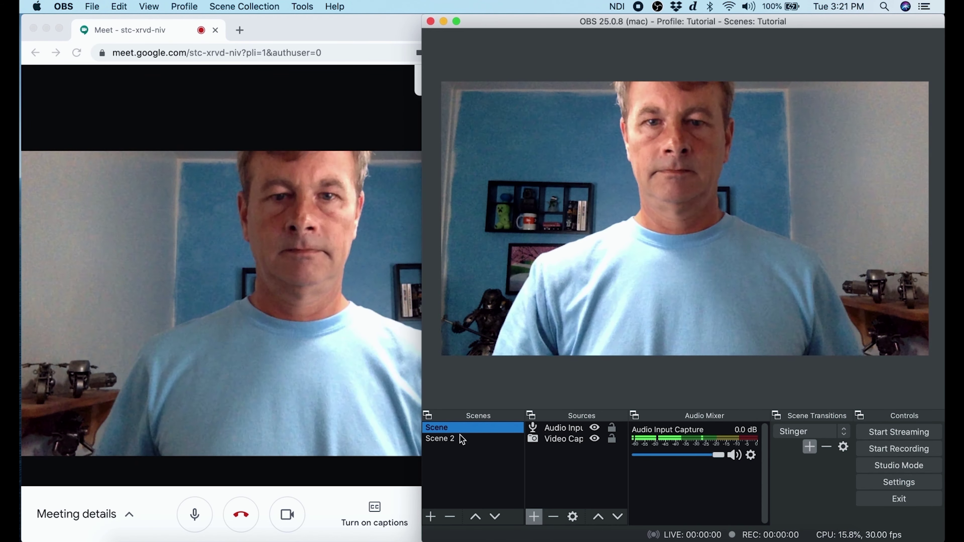
click(456, 439)
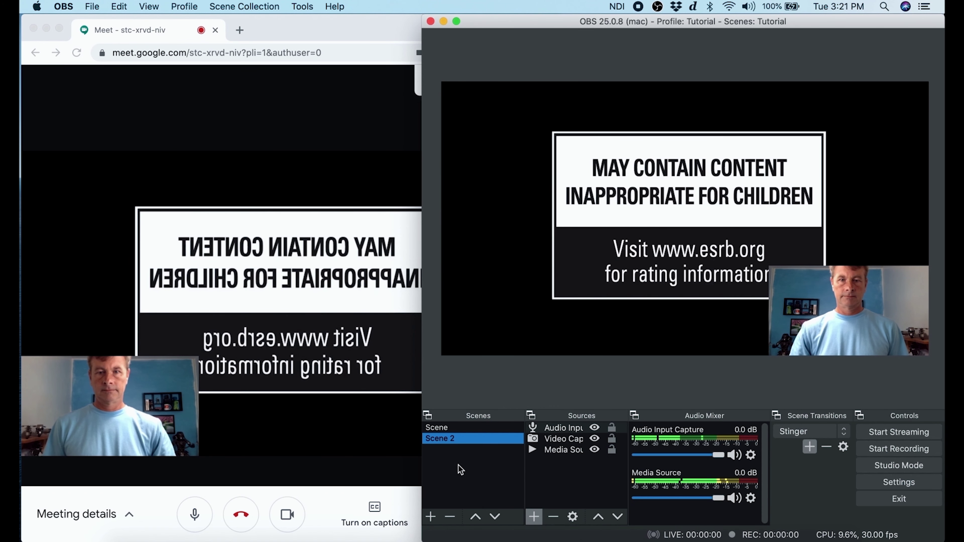
click(458, 428)
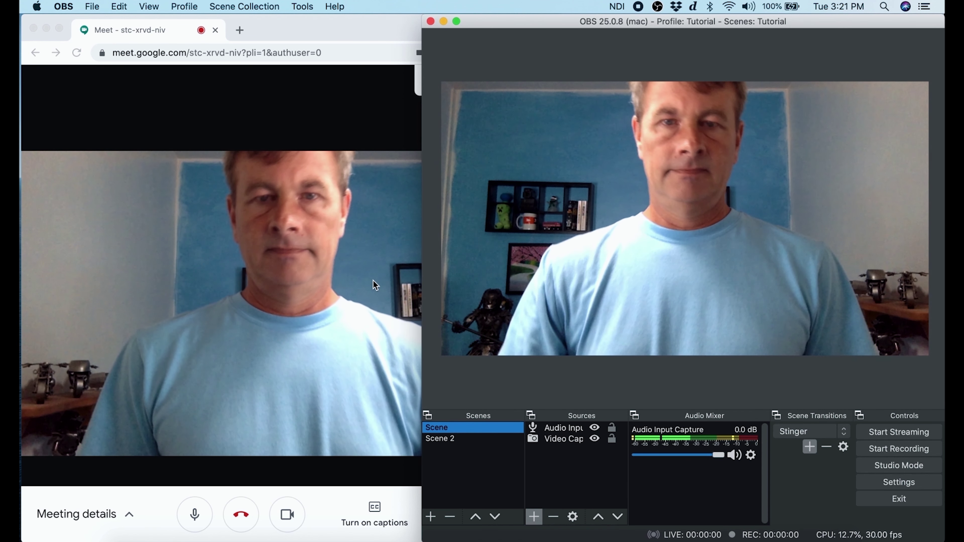
- Take Scene 2 live via the Stinger transition so Meet shows Witcher gameplay with webcam inset
click(443, 439)
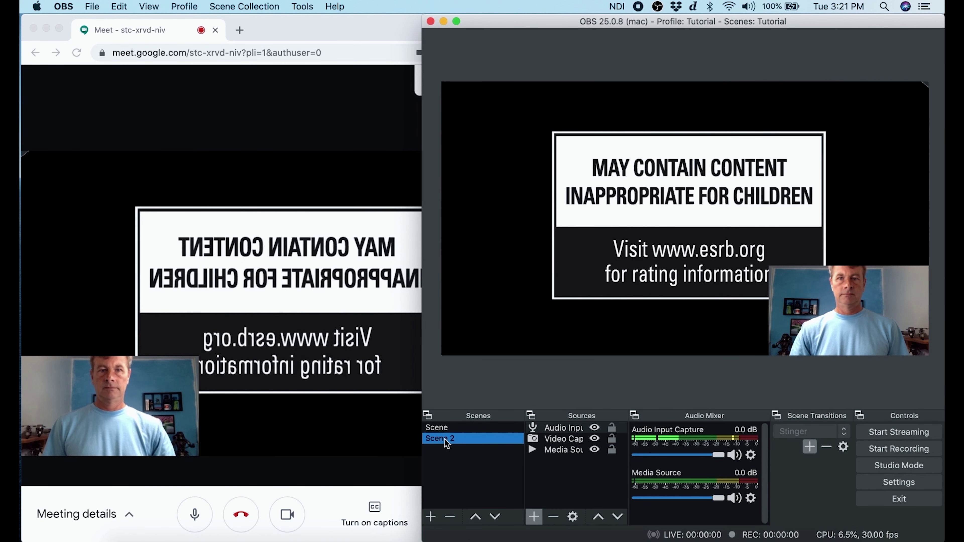
click(450, 428)
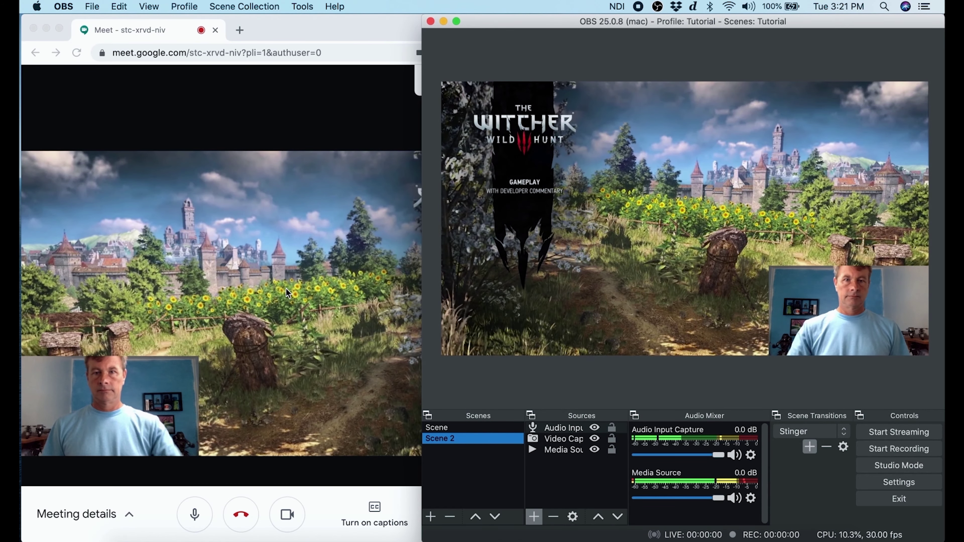
drag(564, 24, 560, 4)
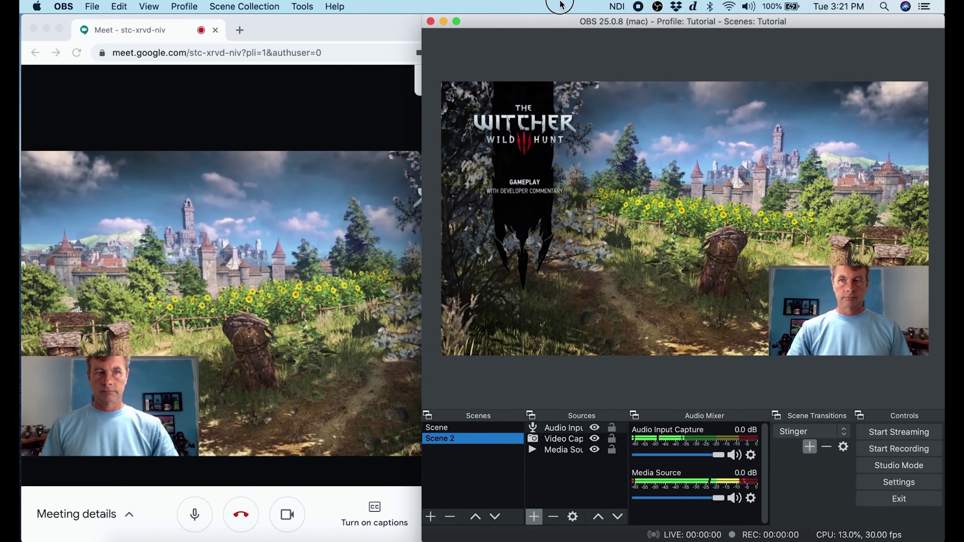